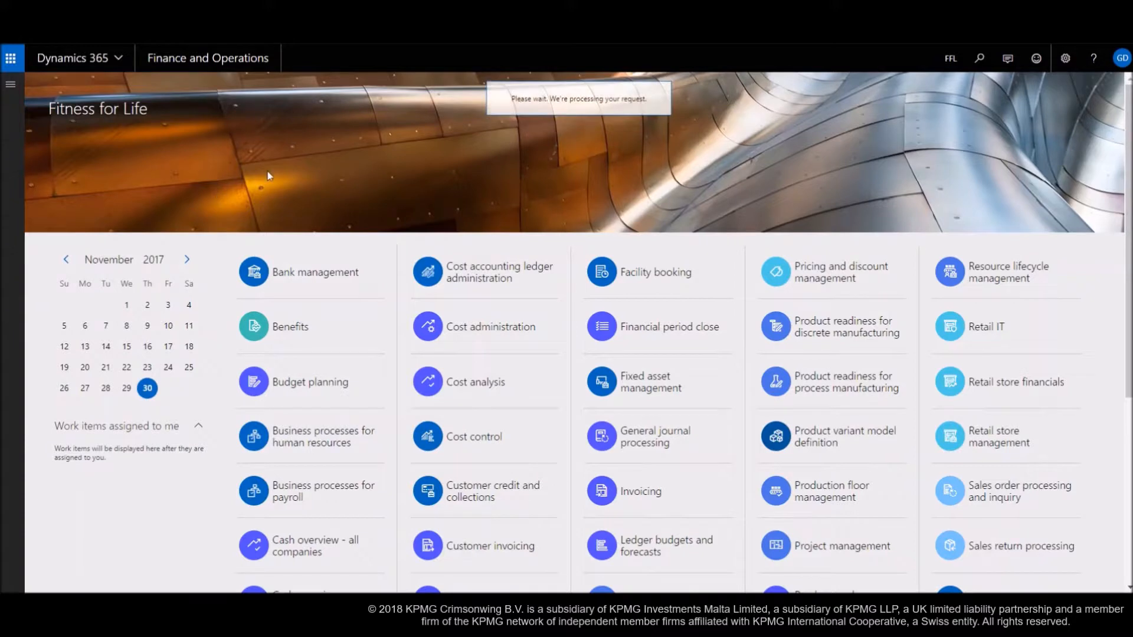
# Step: Filter the active persons by the member's first name and start a new contract for the matching Hilversum member
pyautogui.write('ashley')
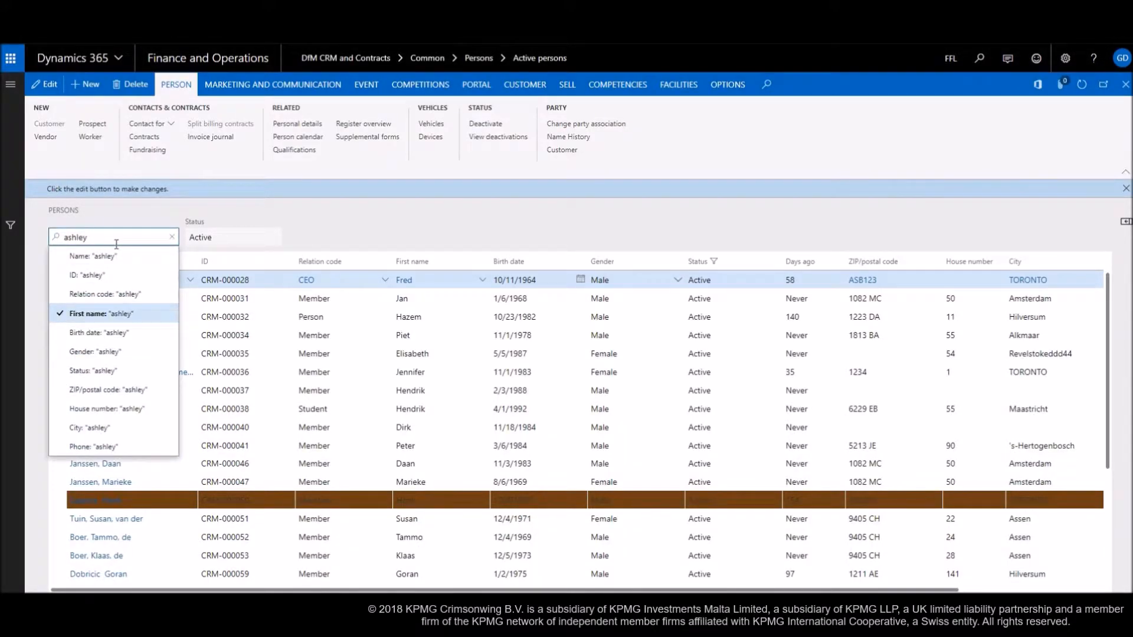
pyautogui.press('Return')
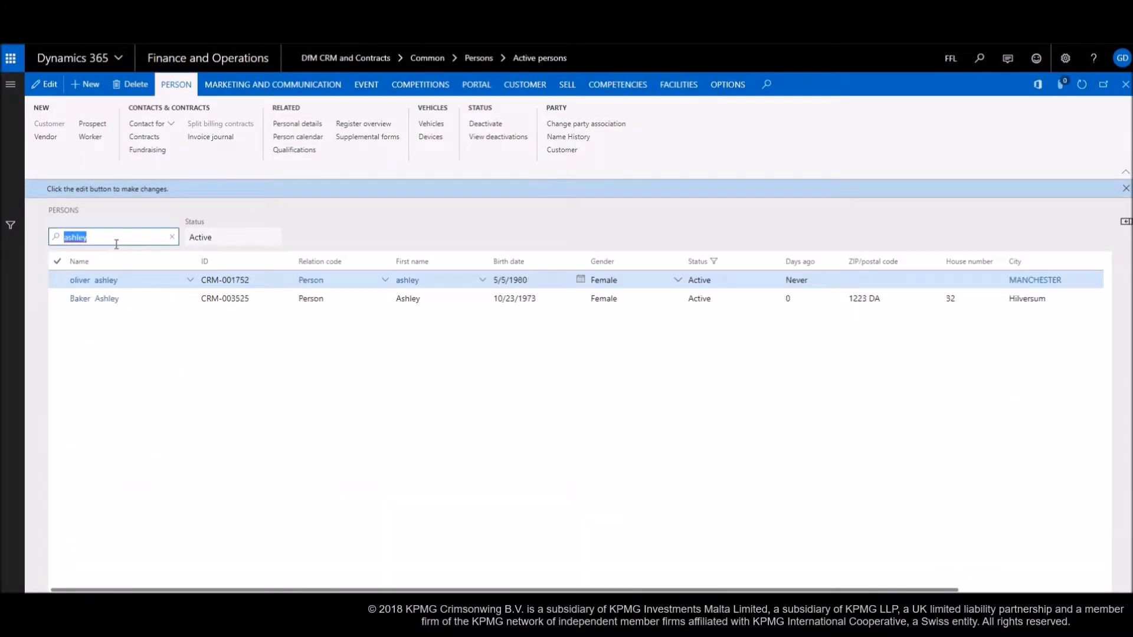
pyautogui.click(203, 299)
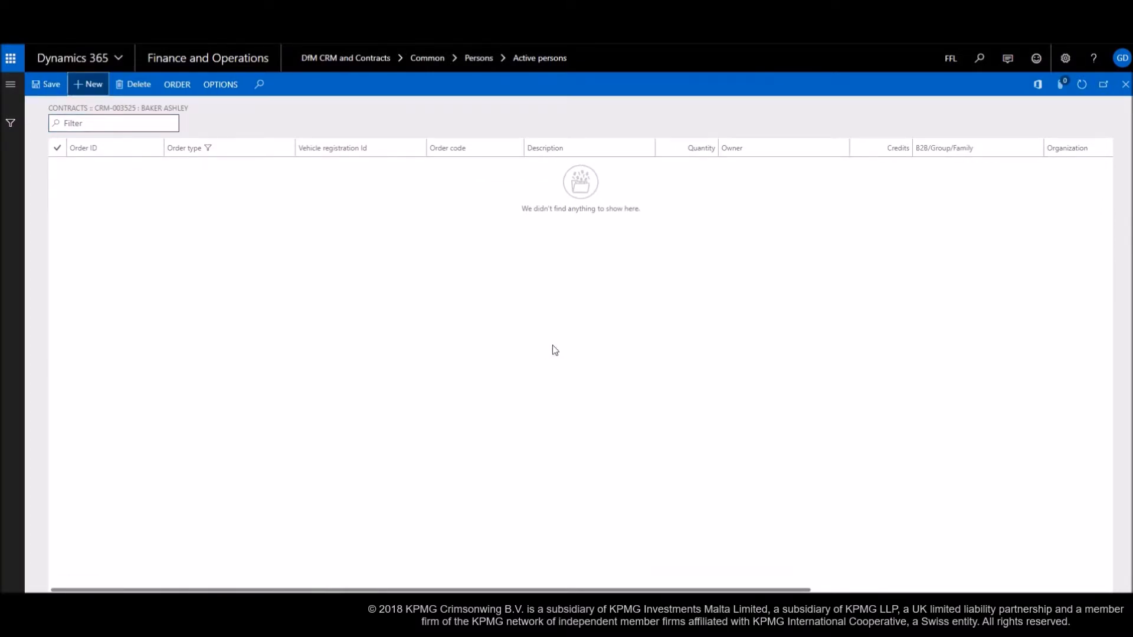
pyautogui.click(89, 84)
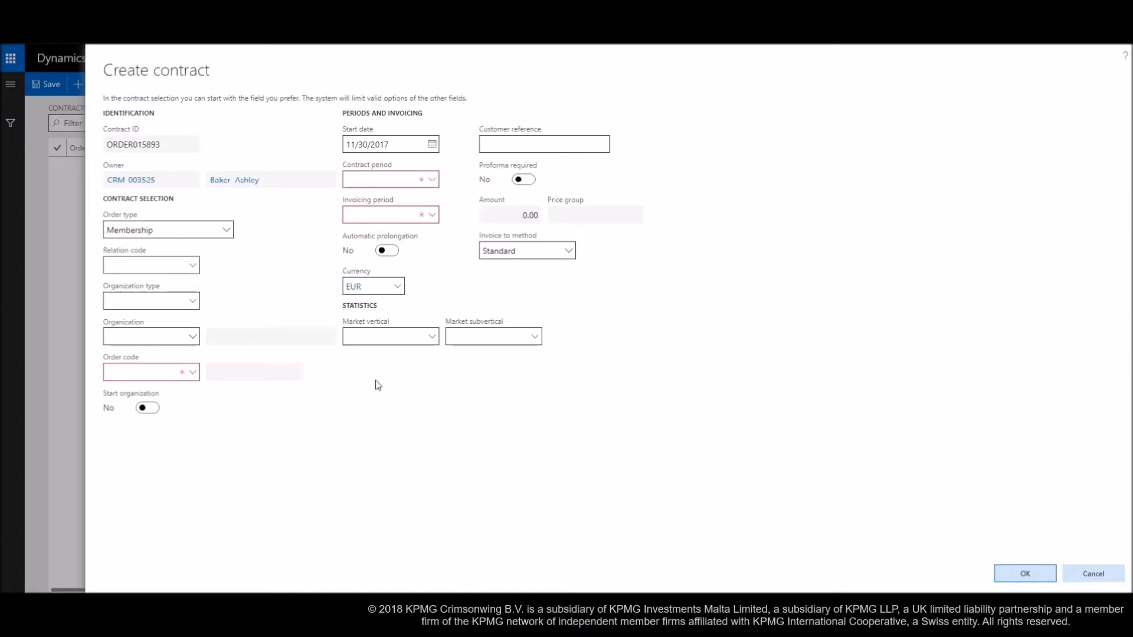
# Step: Set the contract's order code to RE Basic and link the contract to the member's family
pyautogui.click(158, 368)
pyautogui.write('re')
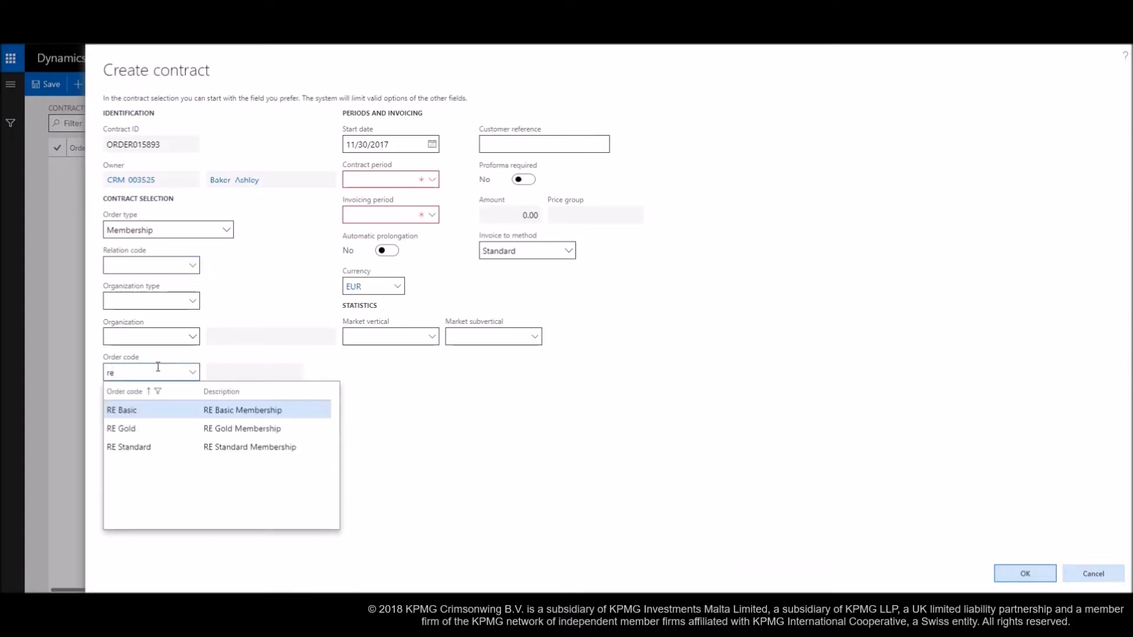
pyautogui.click(175, 413)
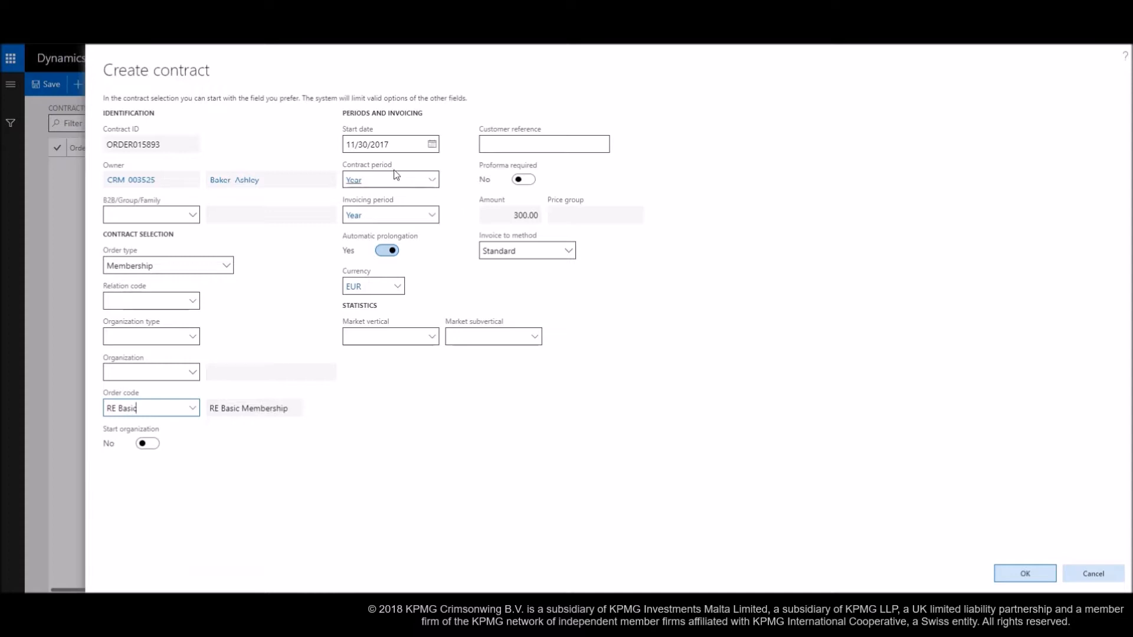
pyautogui.moveTo(395, 177)
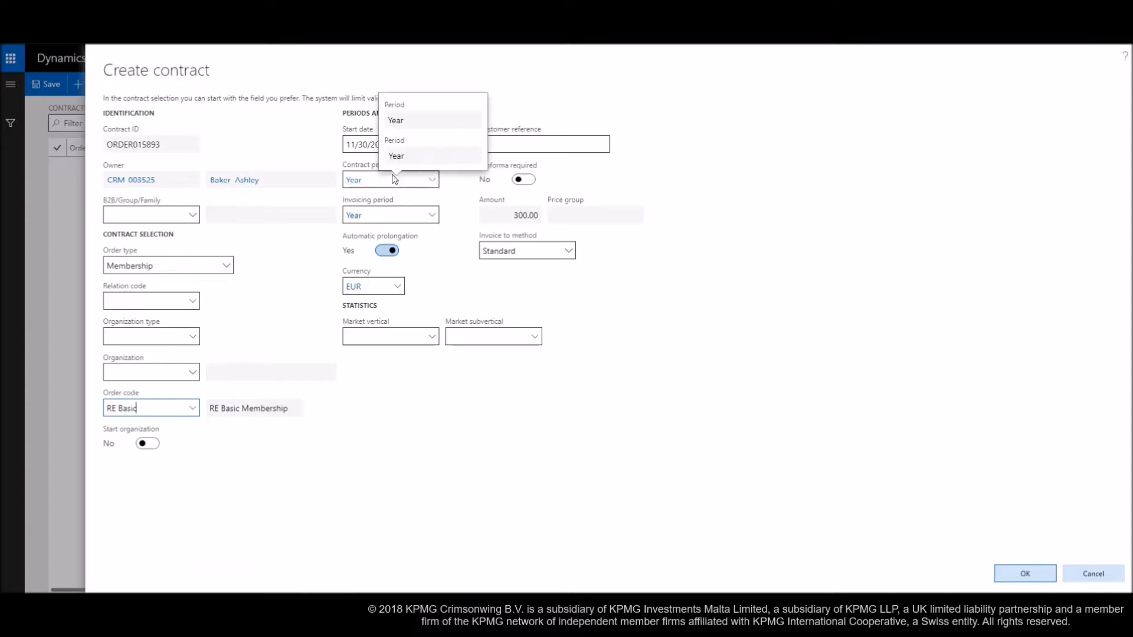
pyautogui.moveTo(405, 213)
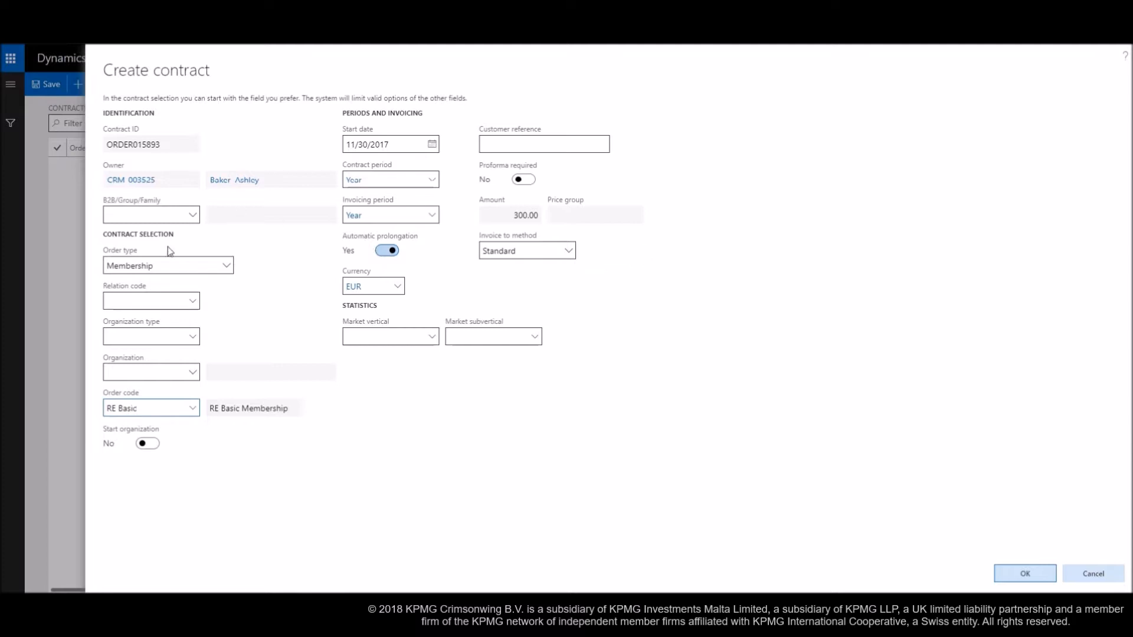
pyautogui.click(193, 216)
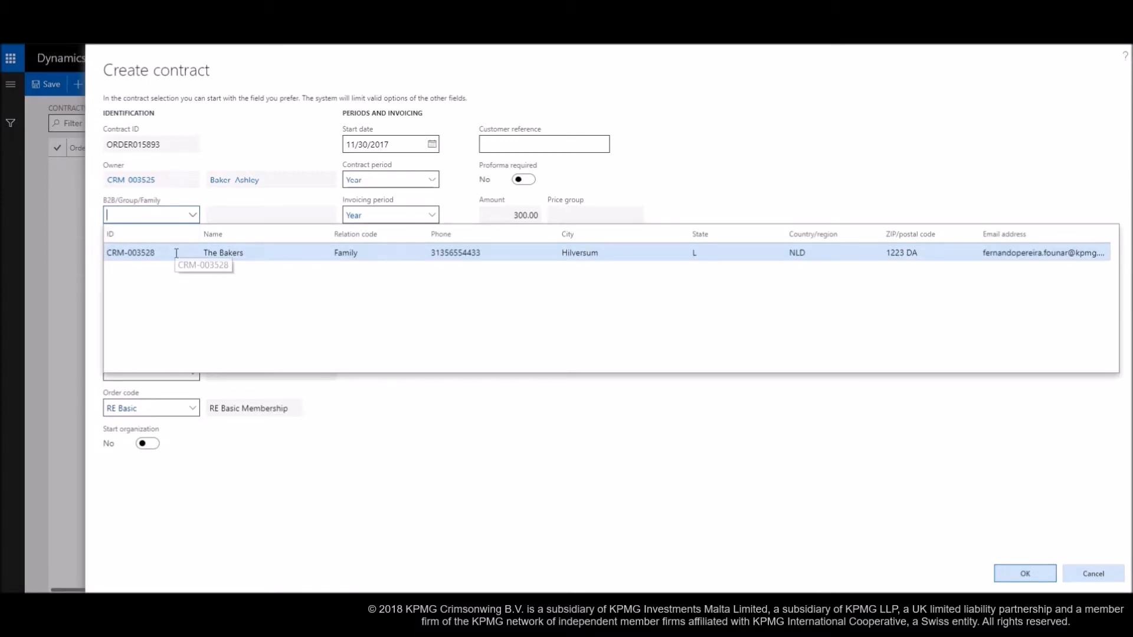
pyautogui.click(175, 253)
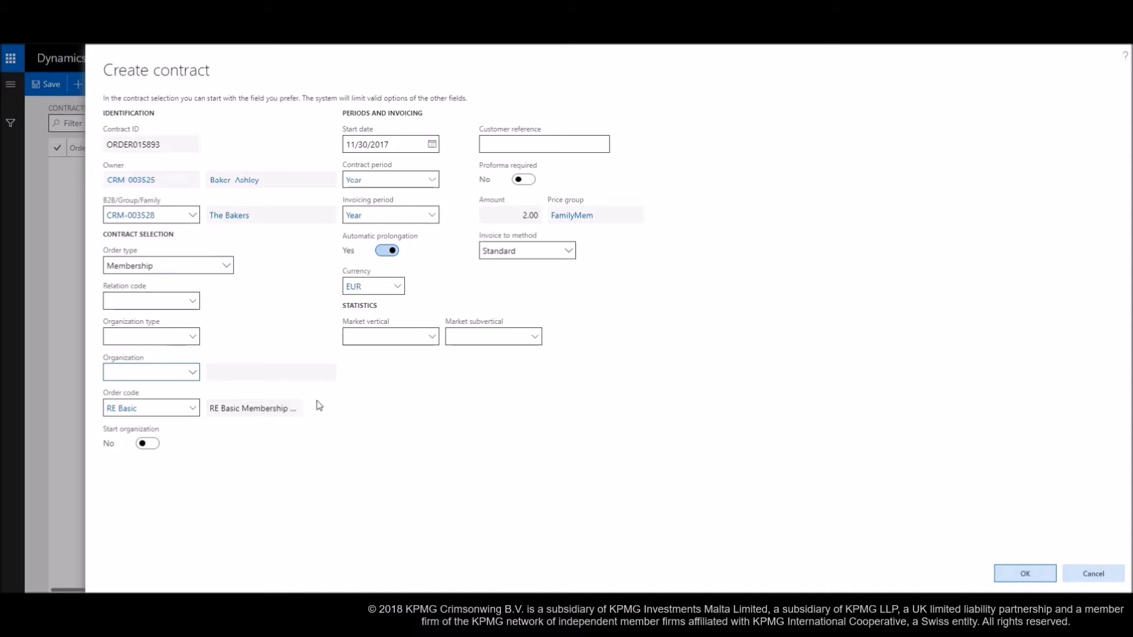
# Step: Set the contract's organization to Fitness Centre Agartha and create the contract
pyautogui.click(196, 374)
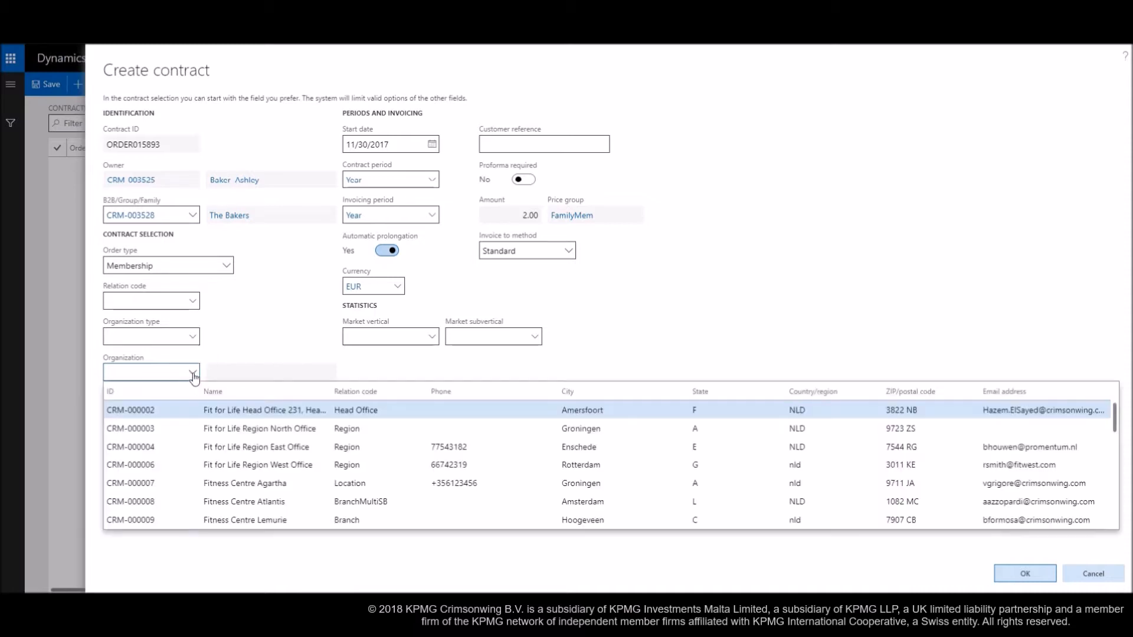
pyautogui.click(236, 484)
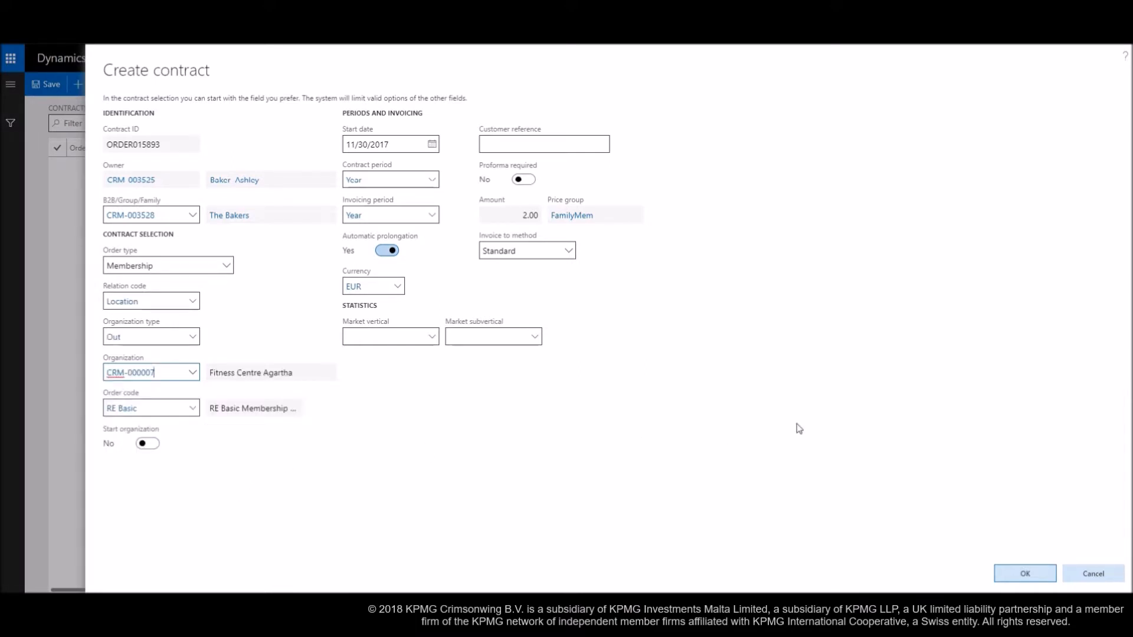
pyautogui.click(1031, 577)
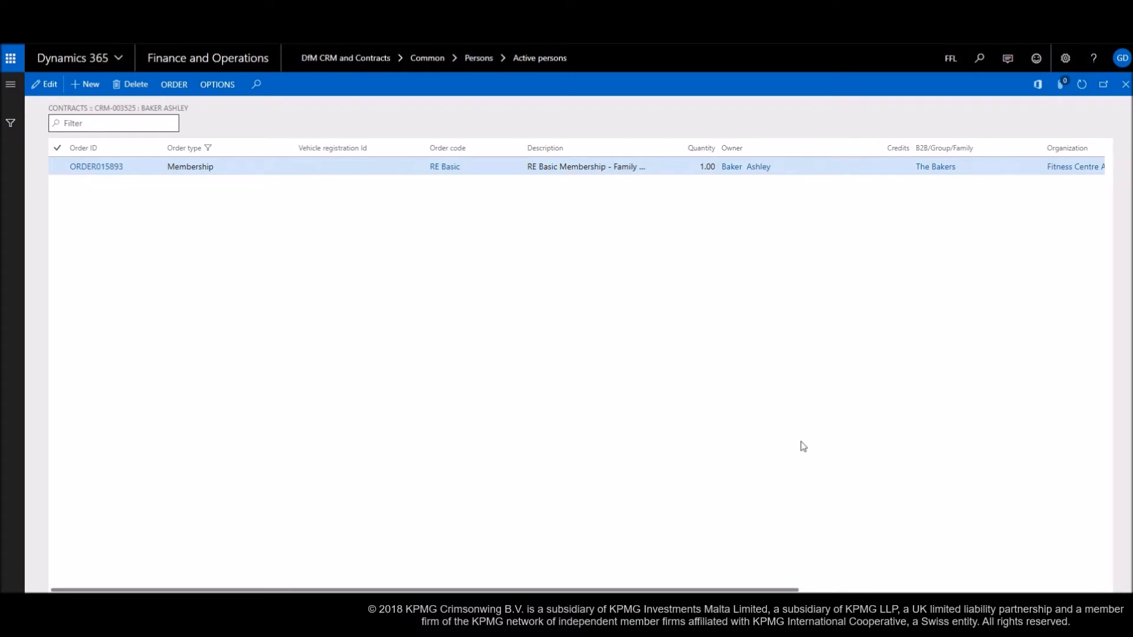
# Step: Open Generate sales orders and limit its memberships query to the member's RE Basic order dated 11/30/2017, found by filtering on member party
pyautogui.click(10, 84)
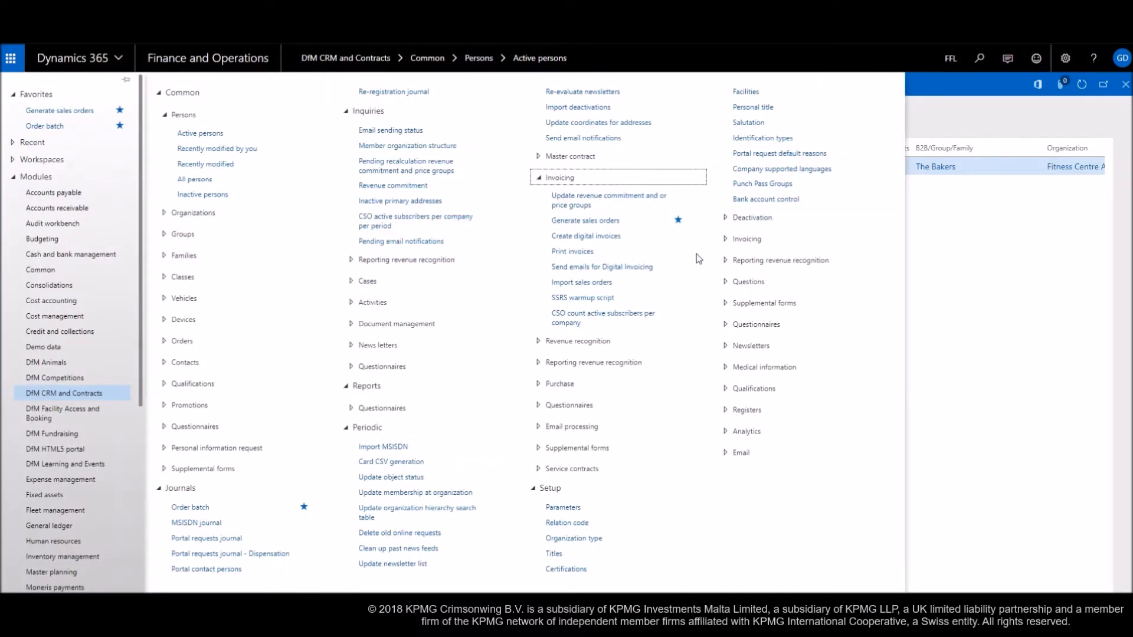
pyautogui.click(599, 222)
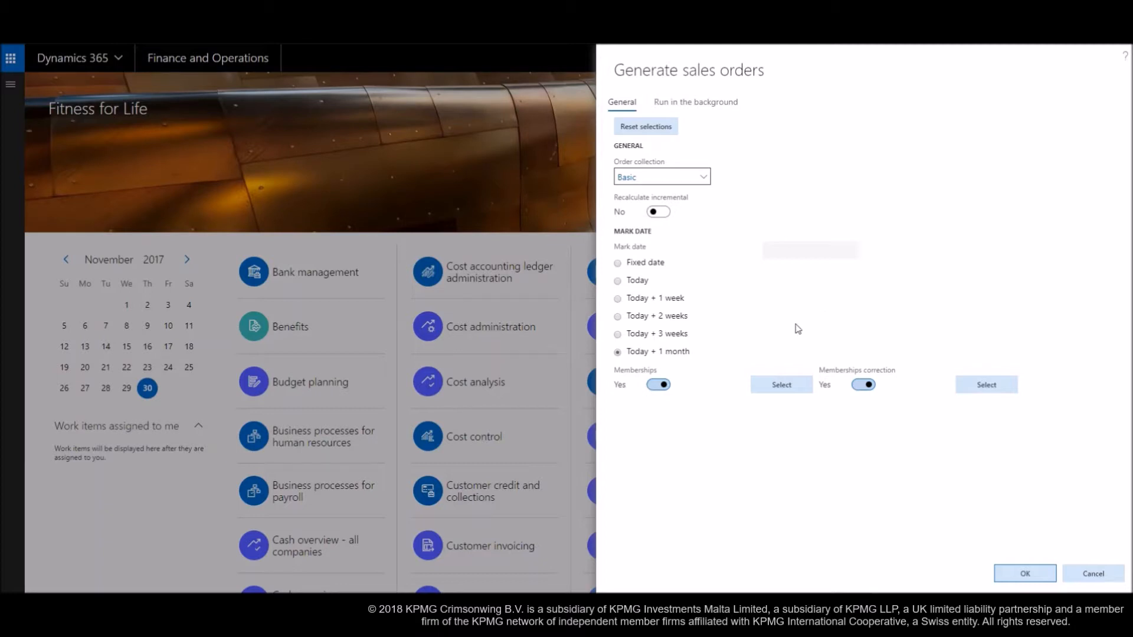
pyautogui.click(779, 387)
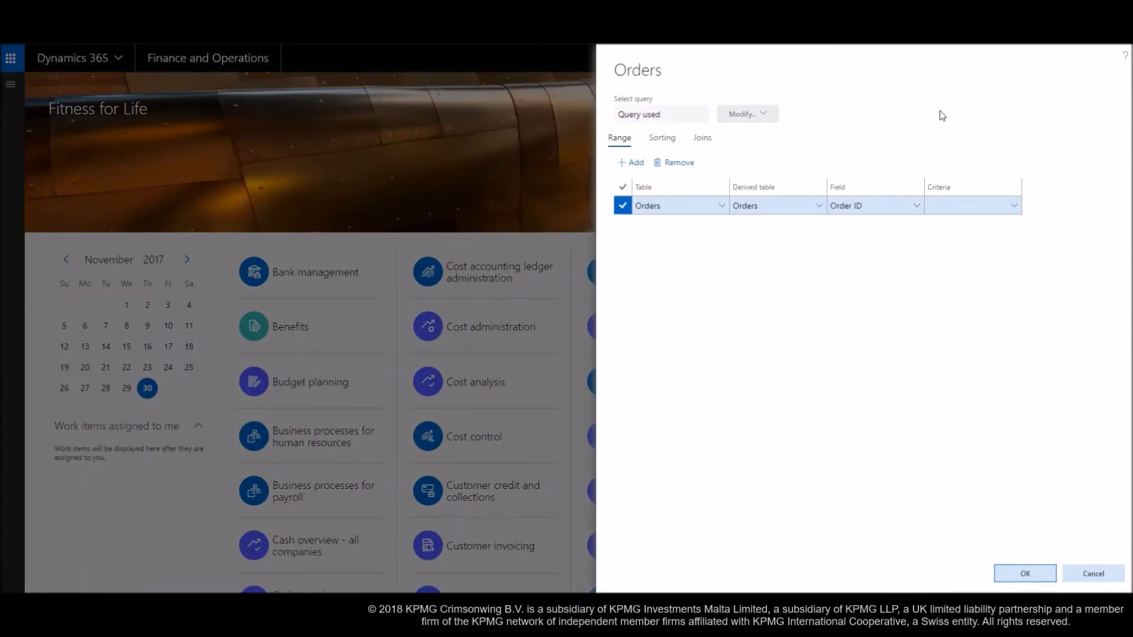
pyautogui.click(975, 206)
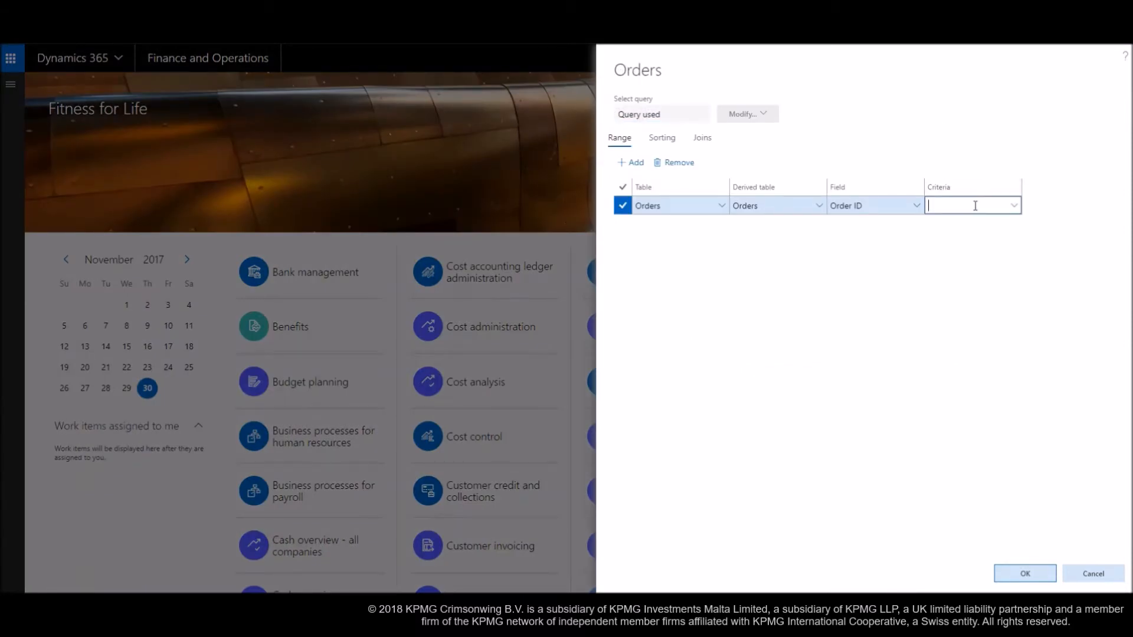
pyautogui.click(1014, 206)
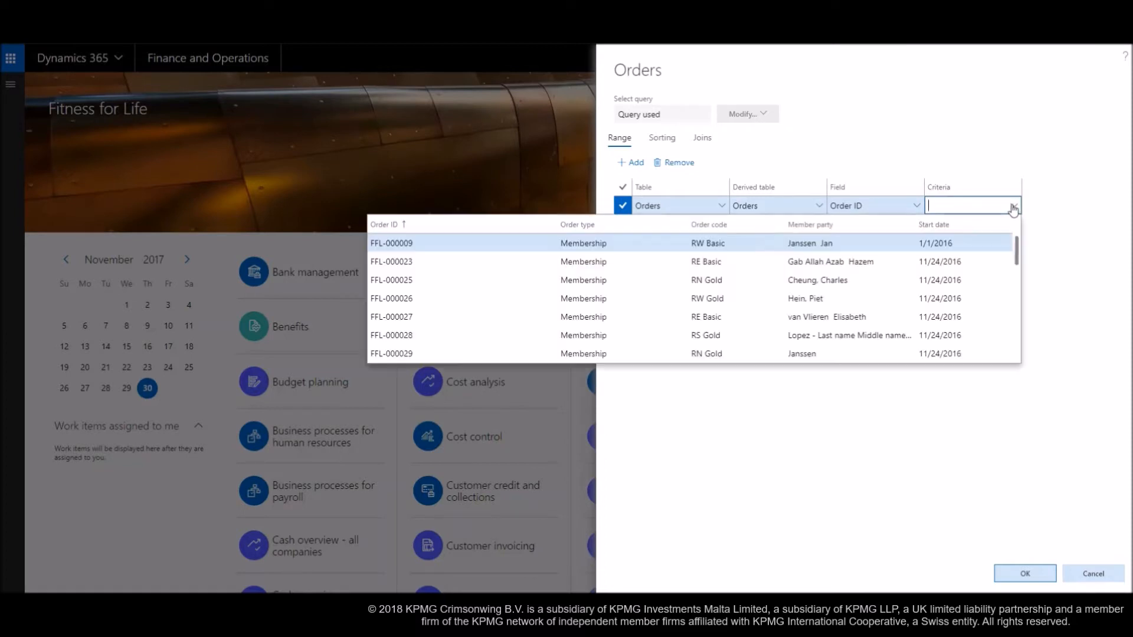
pyautogui.click(823, 234)
pyautogui.write('ashley')
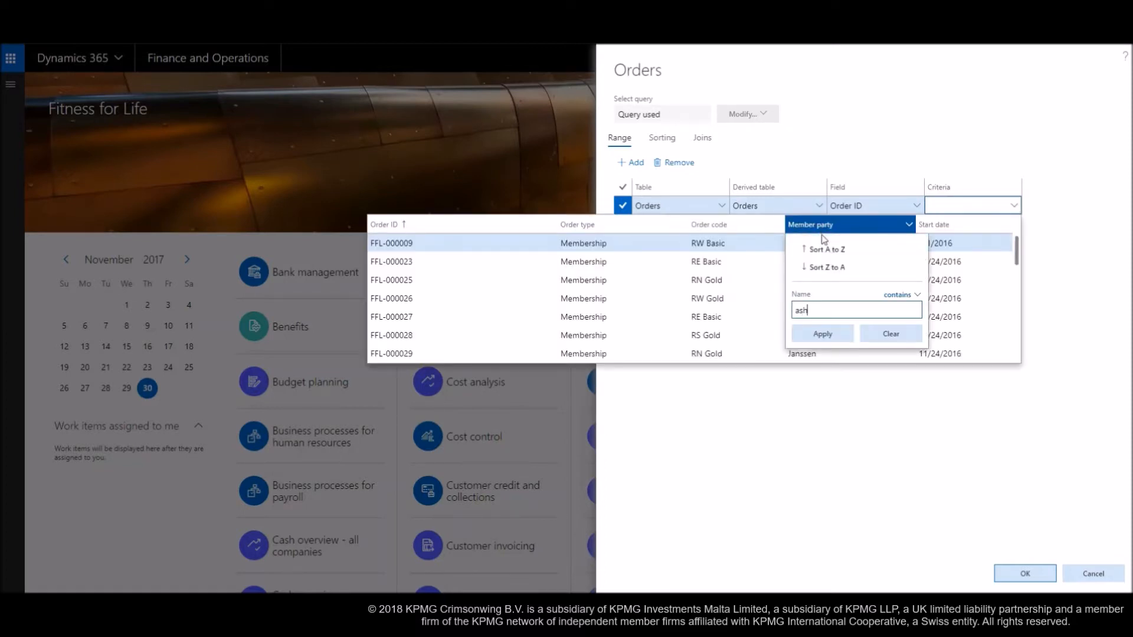
pyautogui.click(823, 334)
pyautogui.moveTo(757, 260)
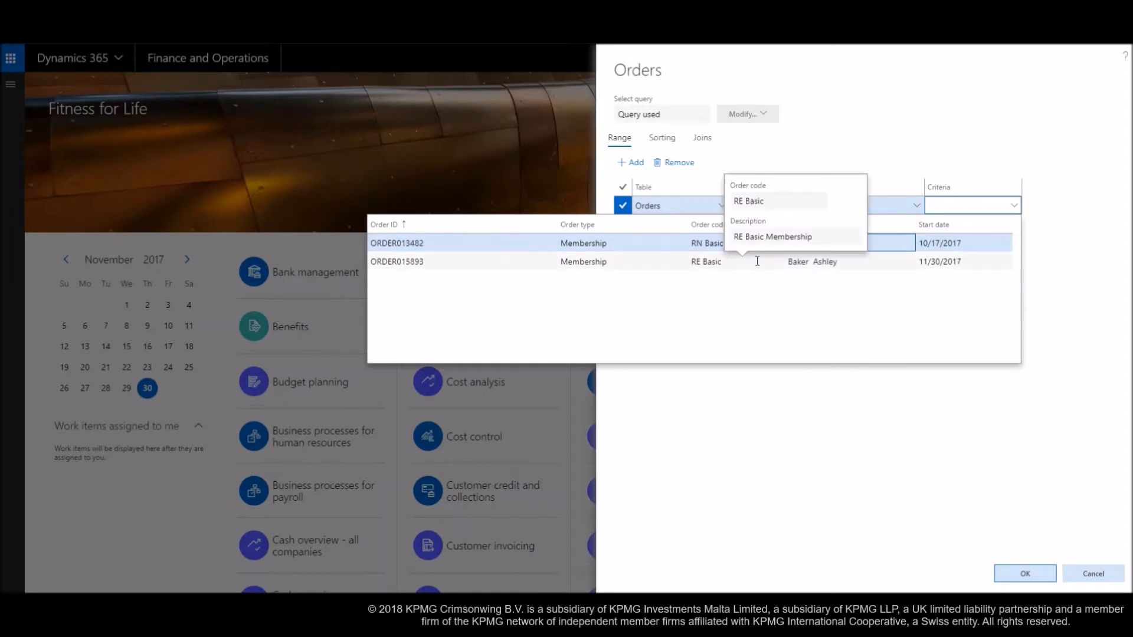
pyautogui.click(786, 261)
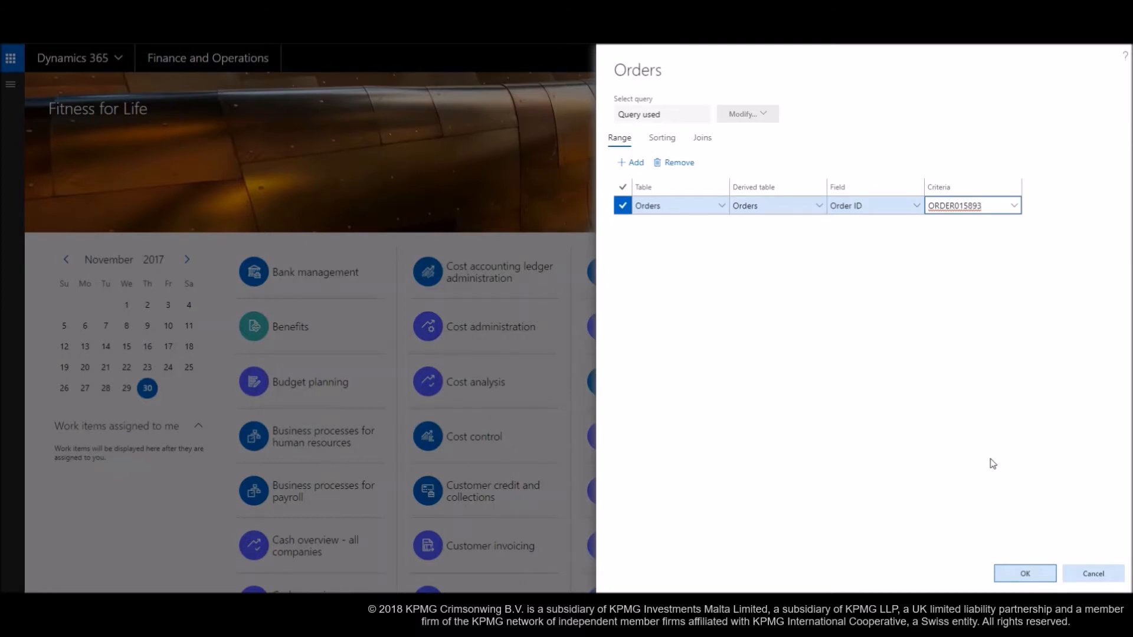
pyautogui.click(1025, 573)
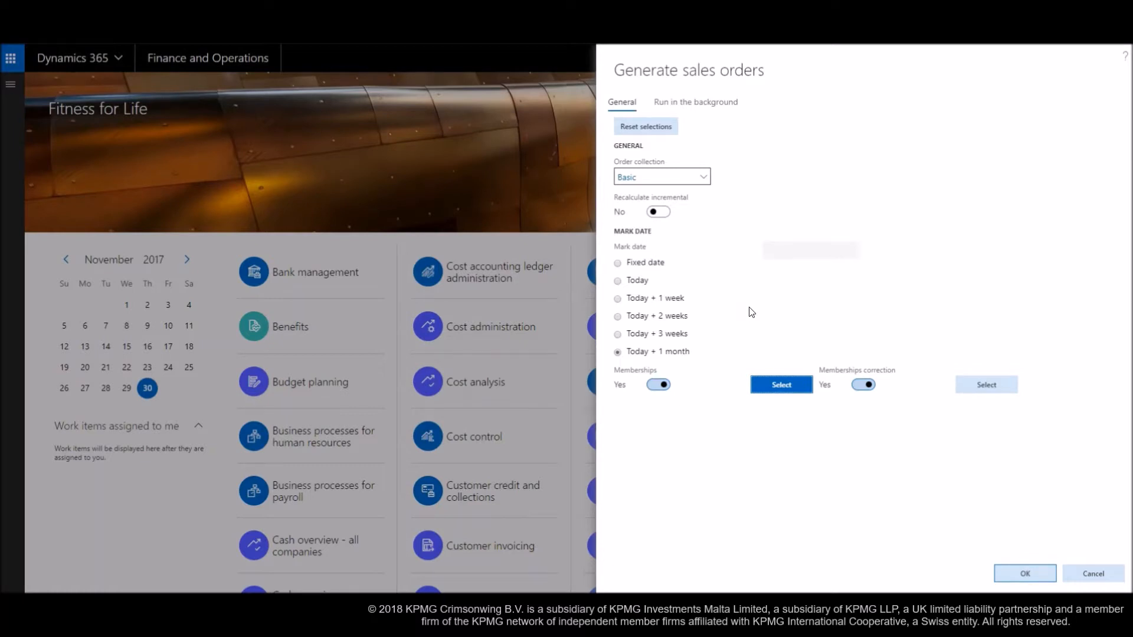
# Step: Set the mark date to Today and generate the sales orders
pyautogui.click(629, 286)
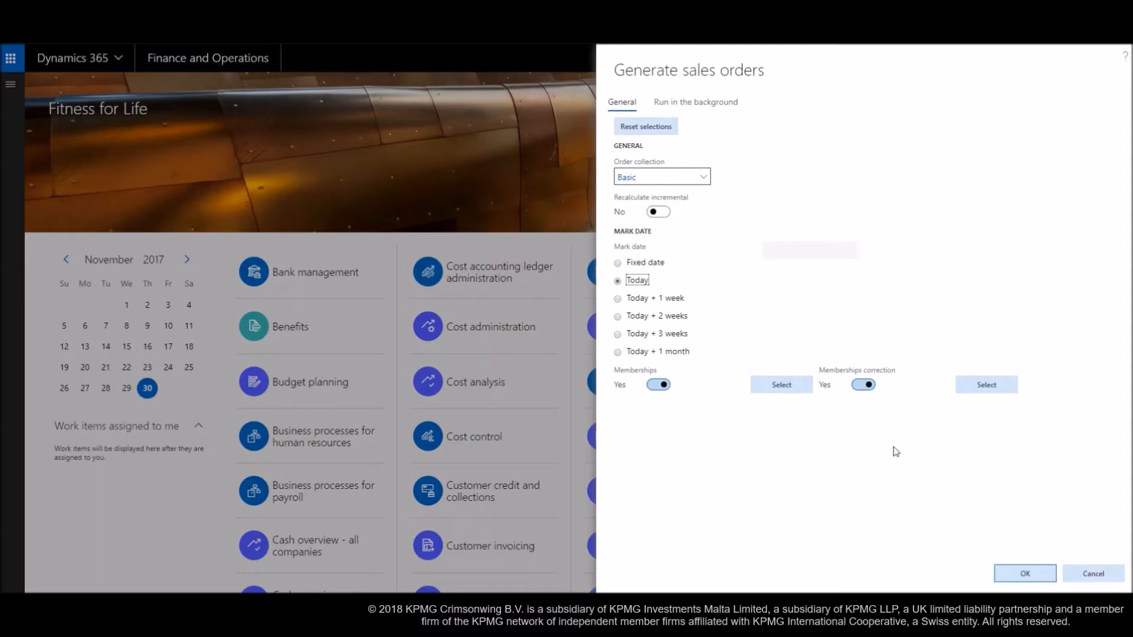
pyautogui.click(1021, 574)
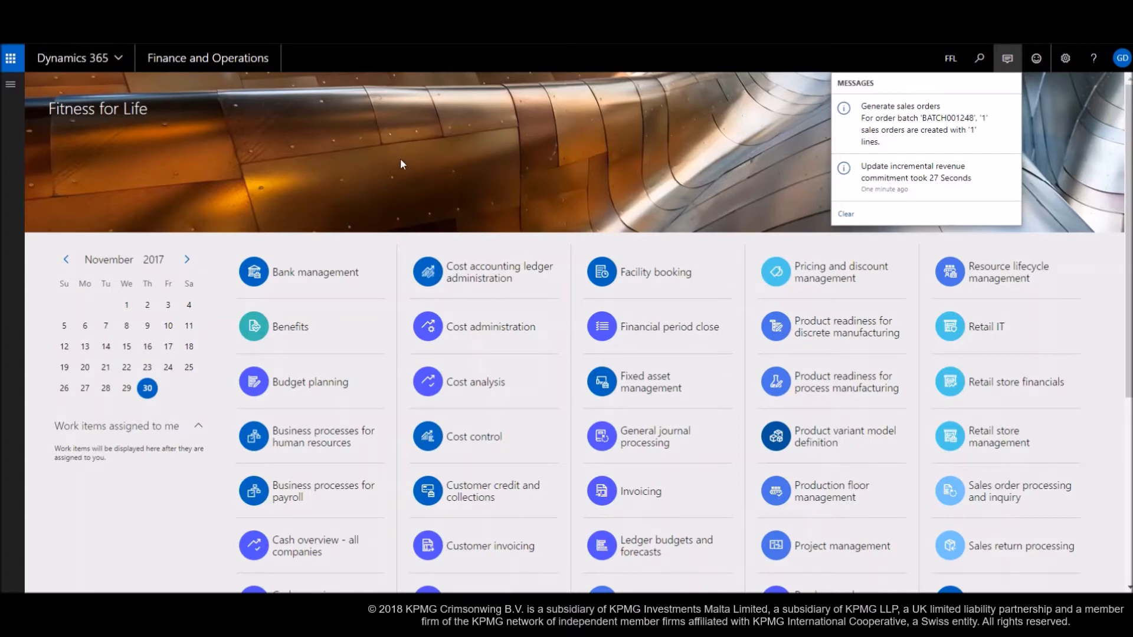
# Step: Generate an on-screen checklist for the newest Basic contracts order batch, review the order line text, and close the report
pyautogui.click(12, 88)
pyautogui.click(11, 89)
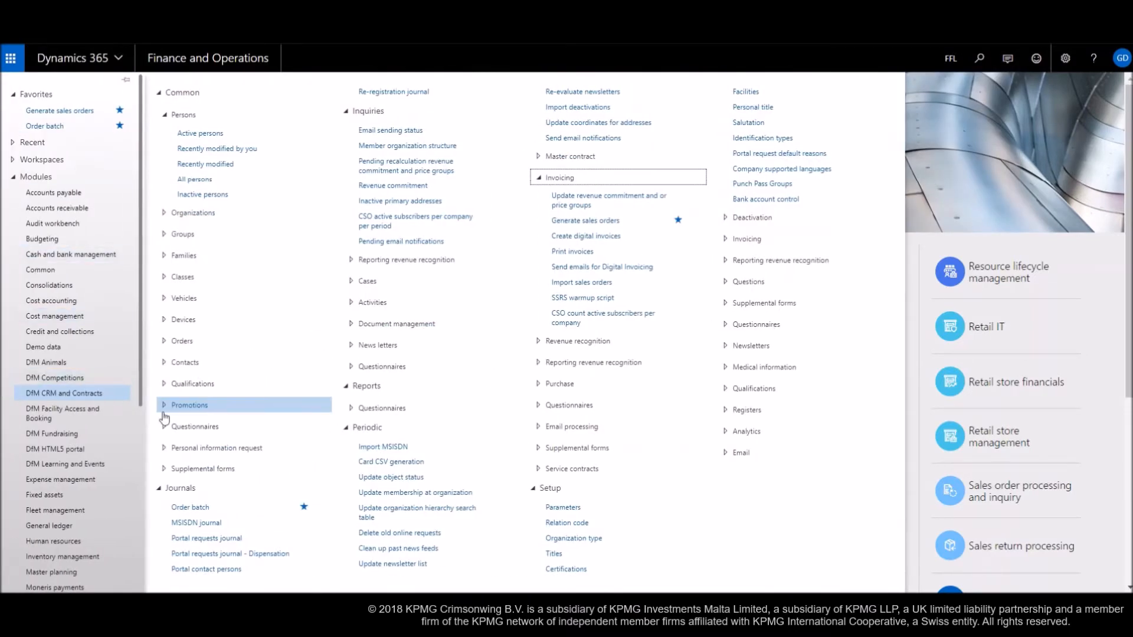
pyautogui.click(191, 508)
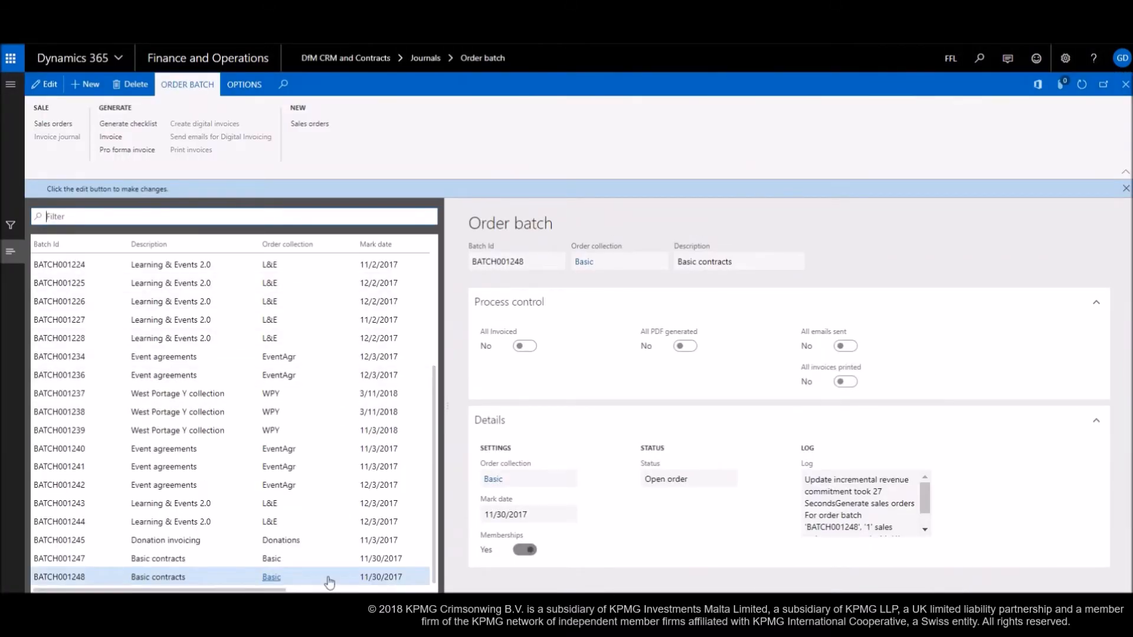
pyautogui.click(154, 131)
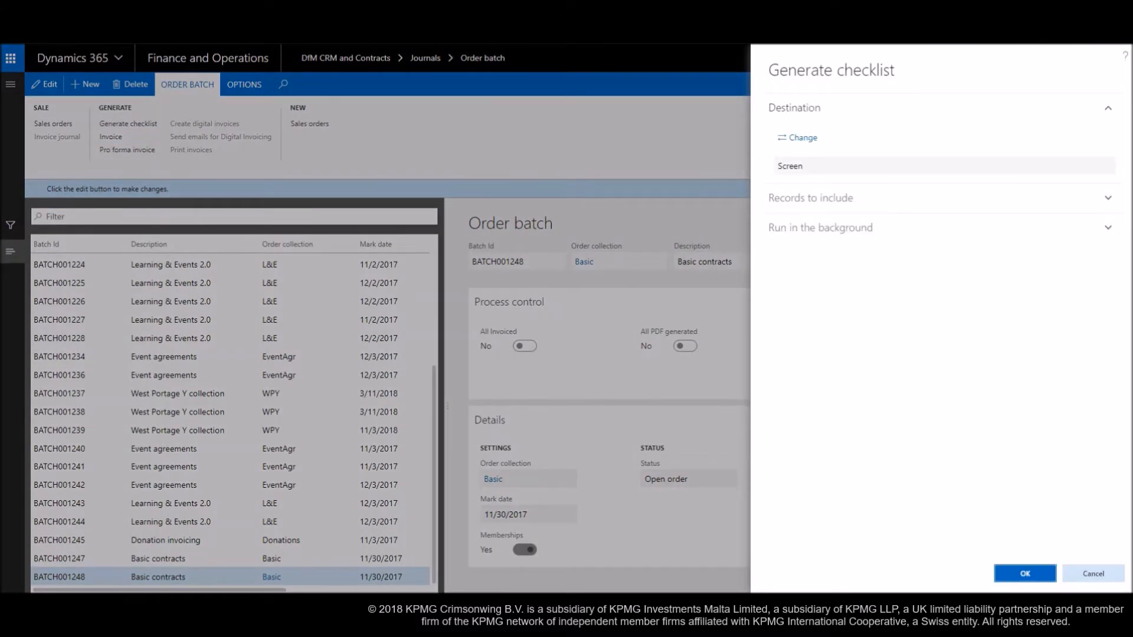
pyautogui.click(1034, 575)
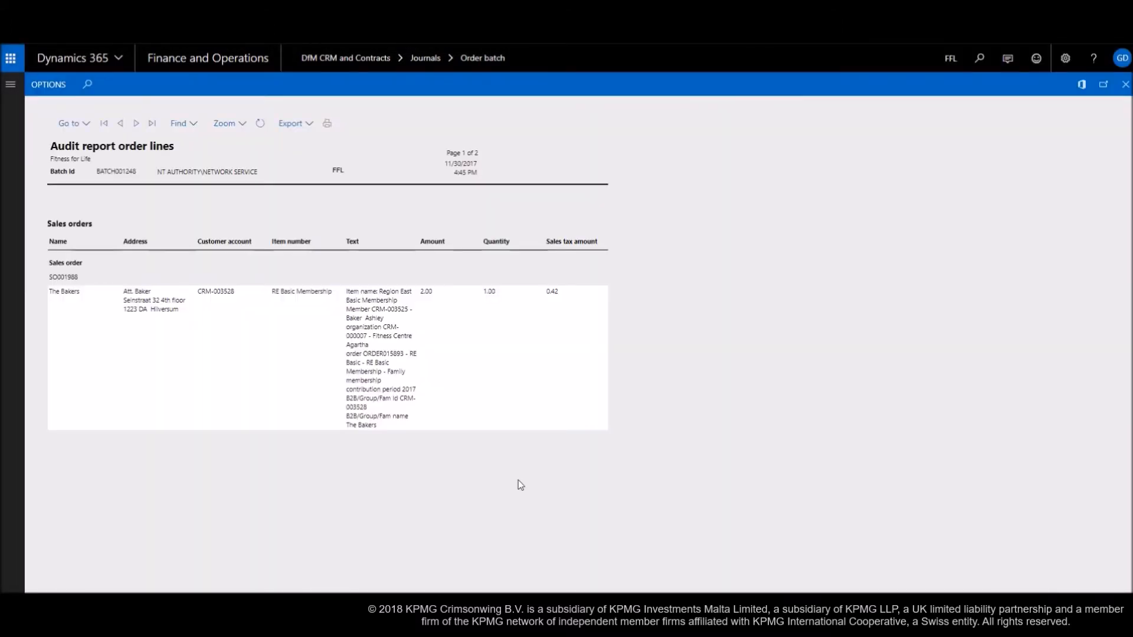
pyautogui.tripleClick(346, 319)
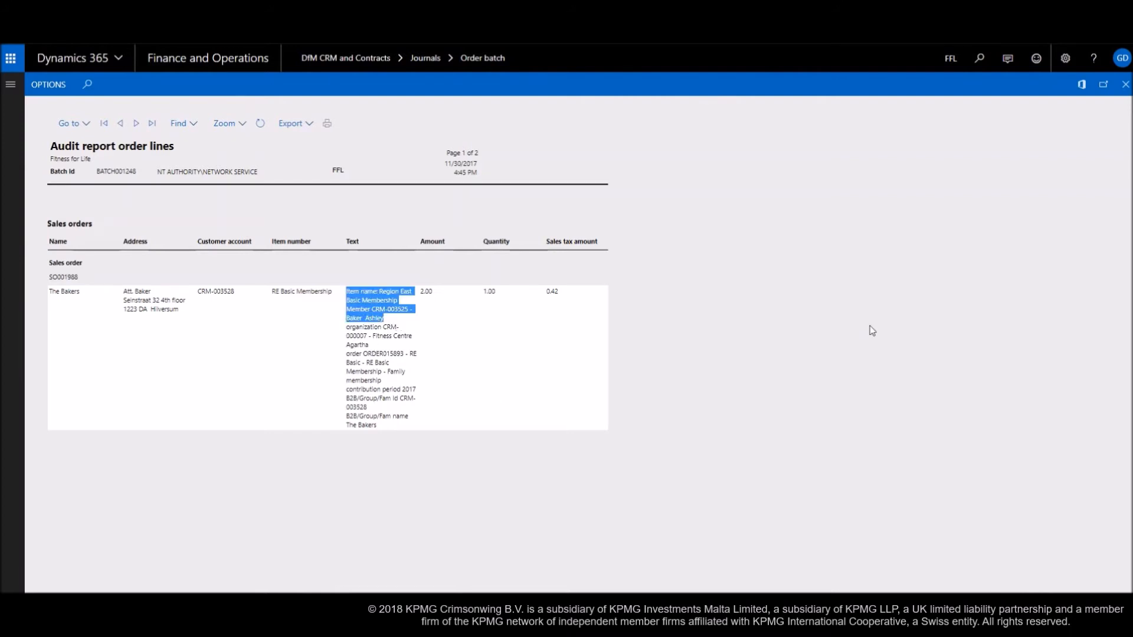
pyautogui.click(1125, 85)
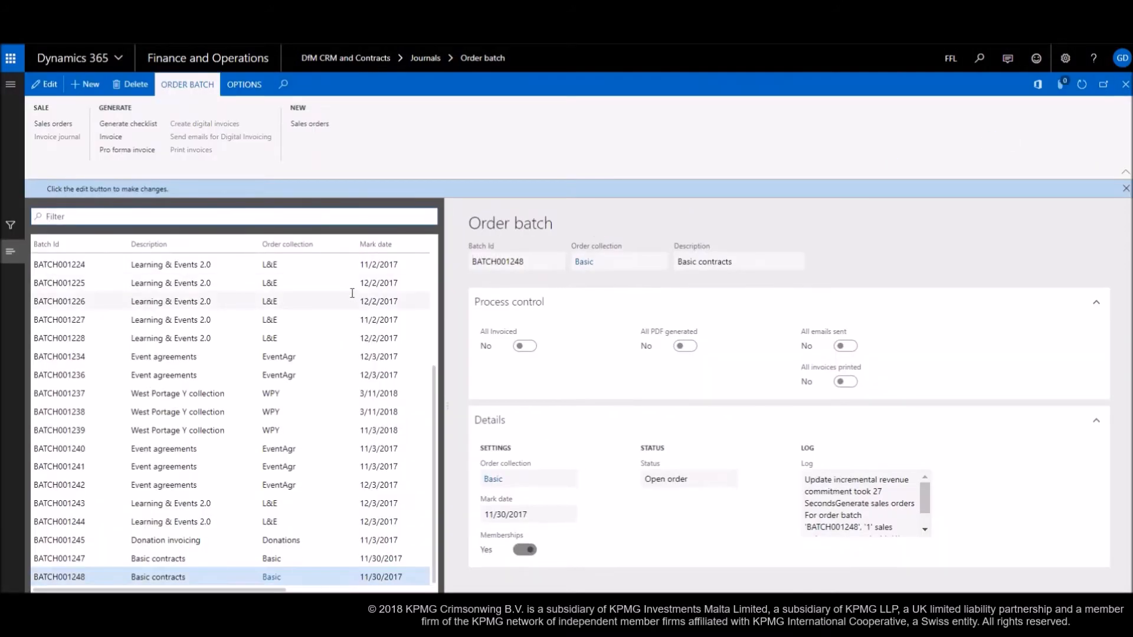
# Step: Post the invoice for the newest Basic contracts order batch with the default posting parameters
pyautogui.moveTo(352, 293)
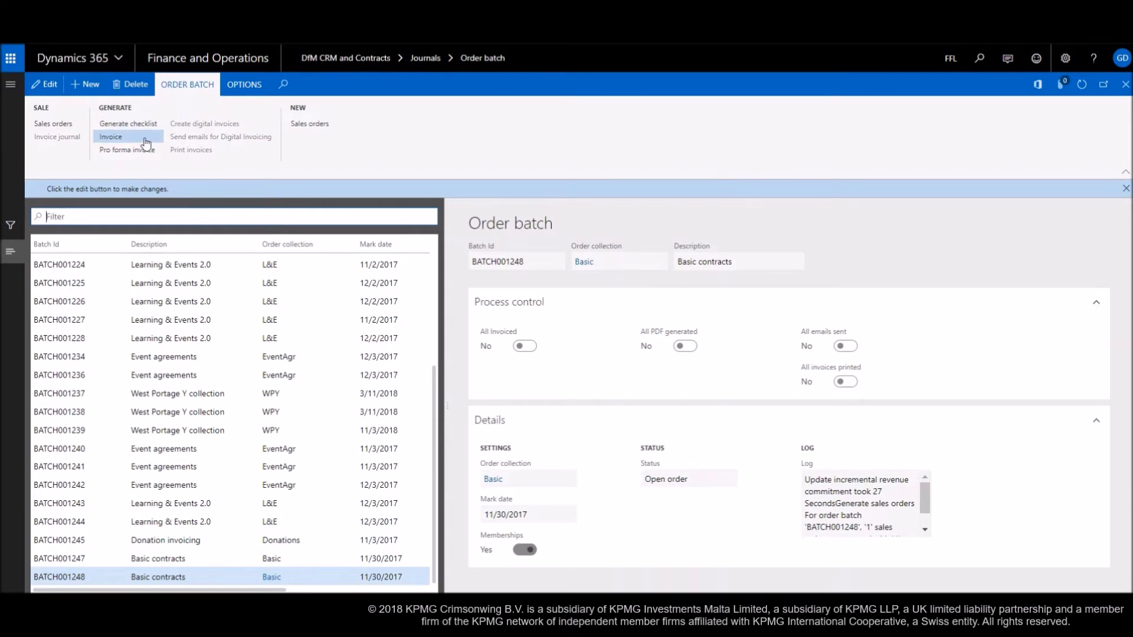
pyautogui.click(110, 138)
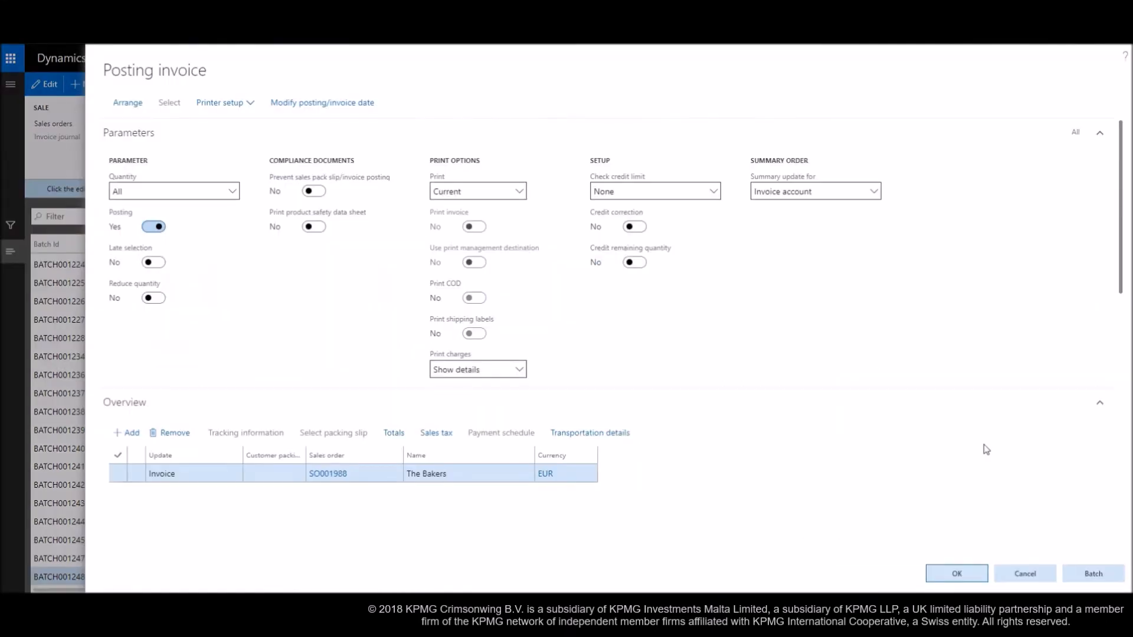
pyautogui.click(956, 573)
pyautogui.click(625, 335)
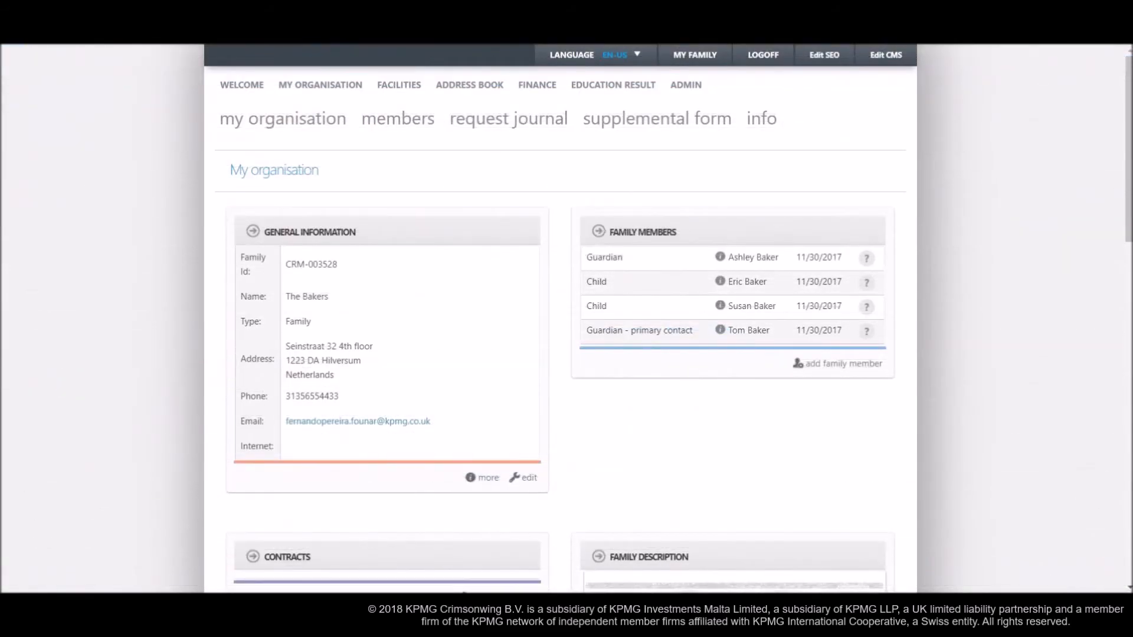